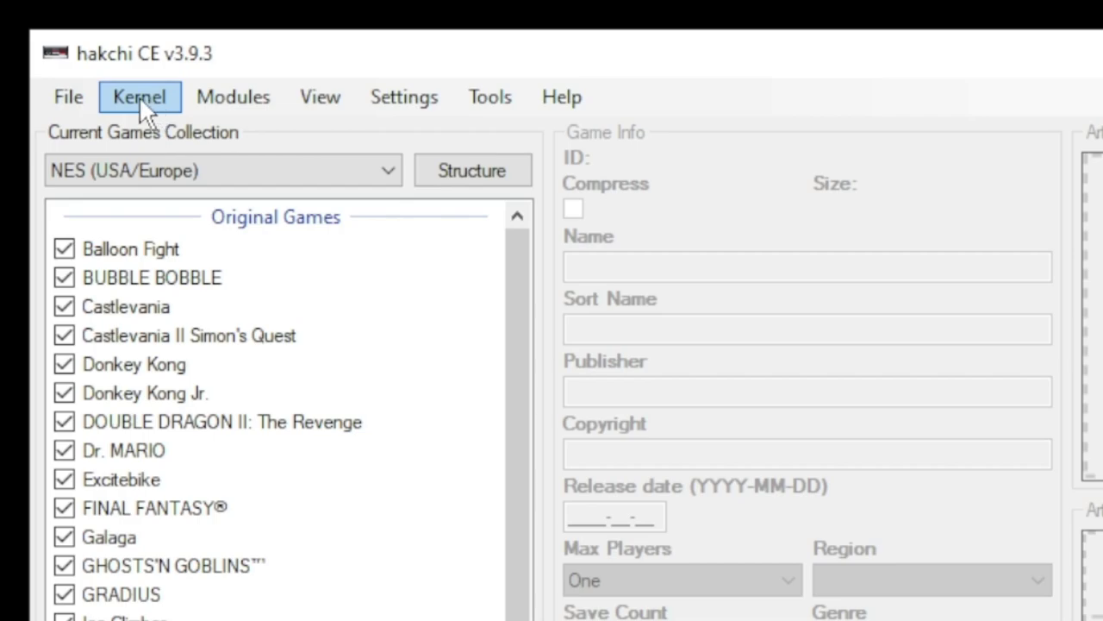
- Flash the custom kernel onto the connected mini console and confirm the operation
click(145, 98)
click(190, 138)
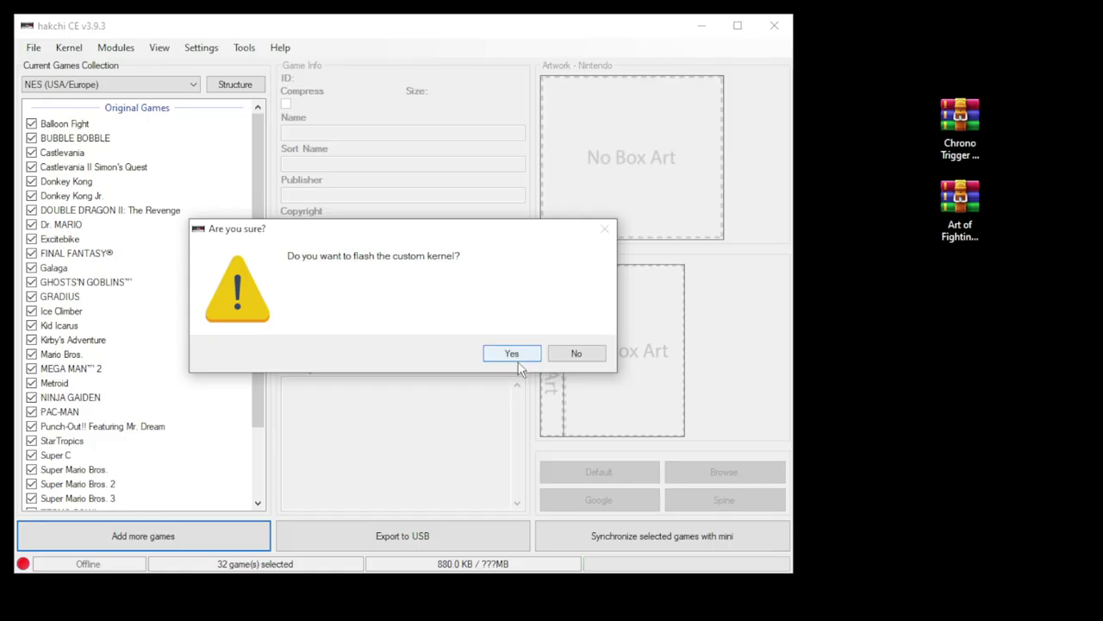
click(516, 354)
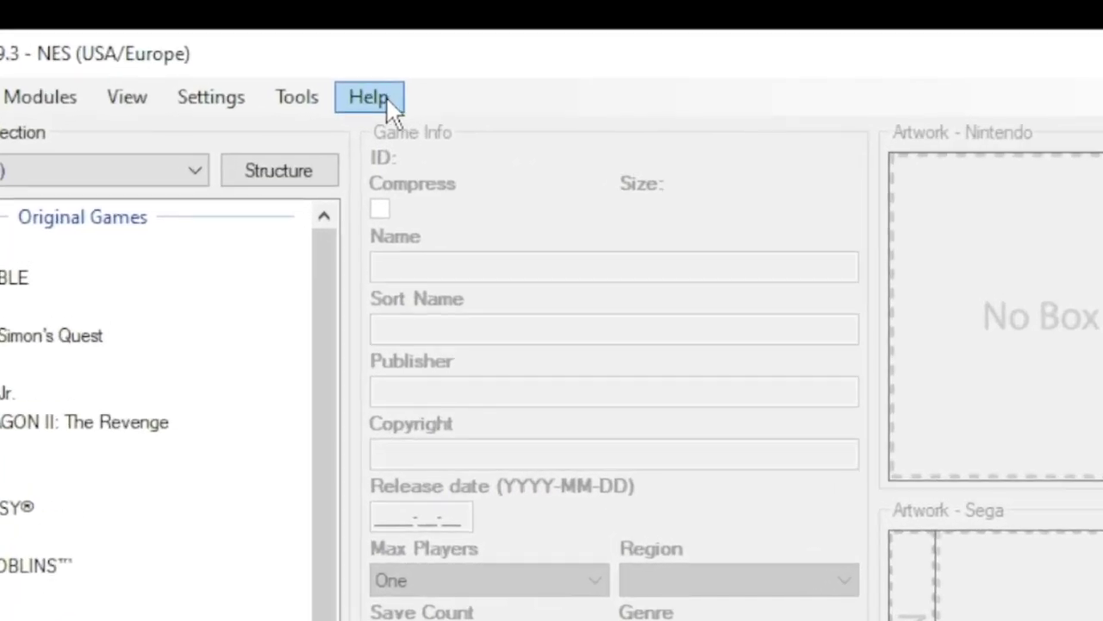
- Open the /r/RockinTheClassics community page from the help resources
click(386, 96)
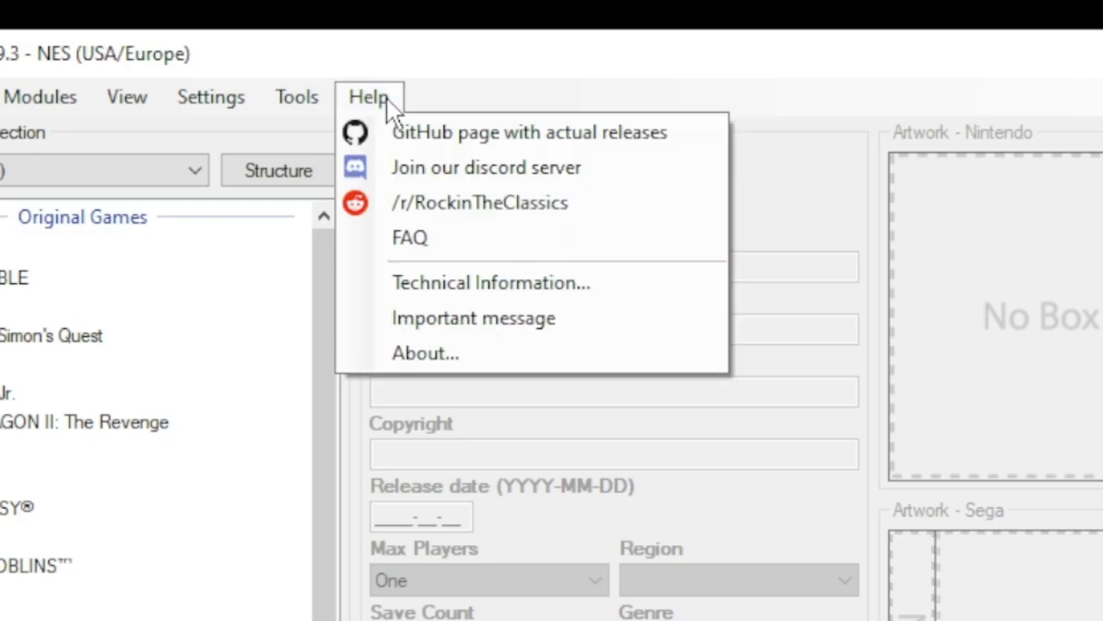
click(615, 202)
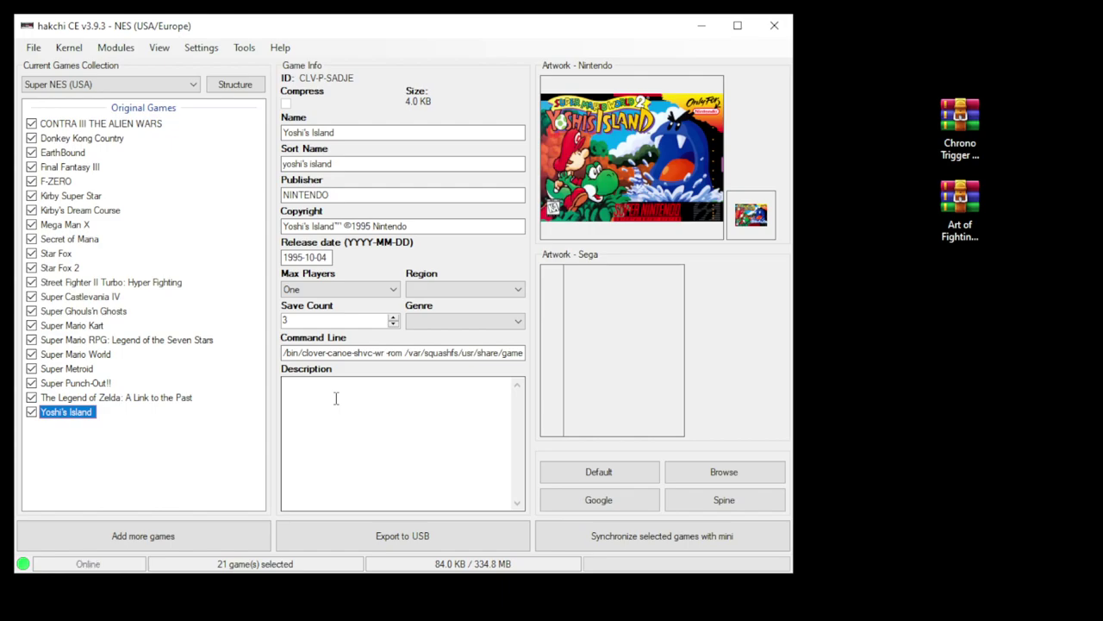
- Add the Chrono Trigger and Art of Fighting archives from the desktop to the Super NES (USA) games collection
drag(998, 308, 124, 466)
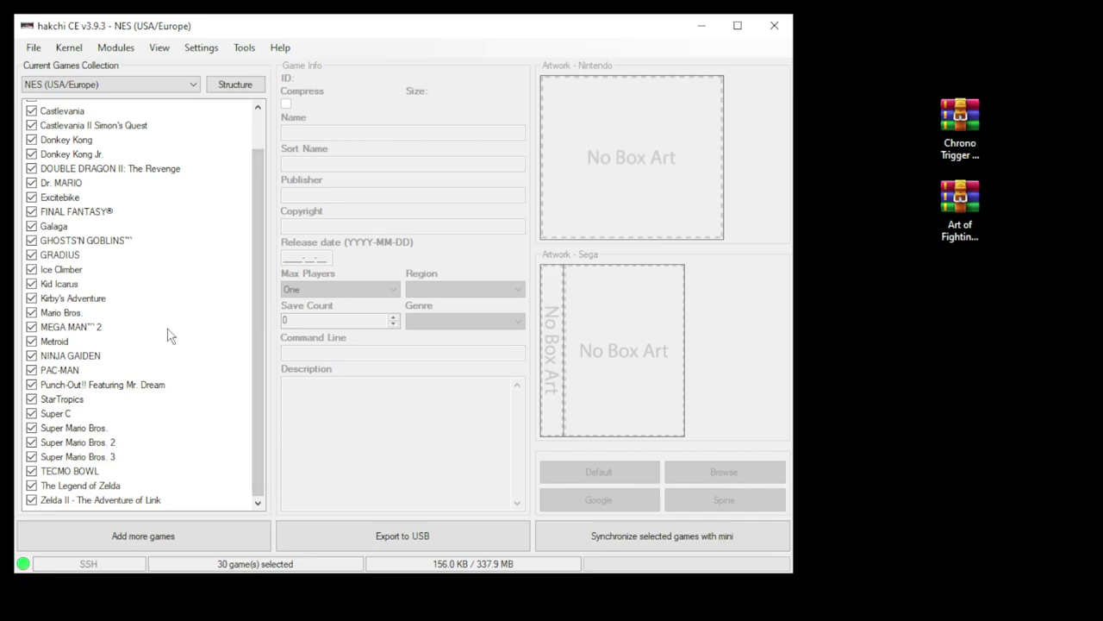
- Download the RetroArch 1.9.10 Ozone module from KMFD's Mod Hub without installing it
scroll(216, 311, up, 2)
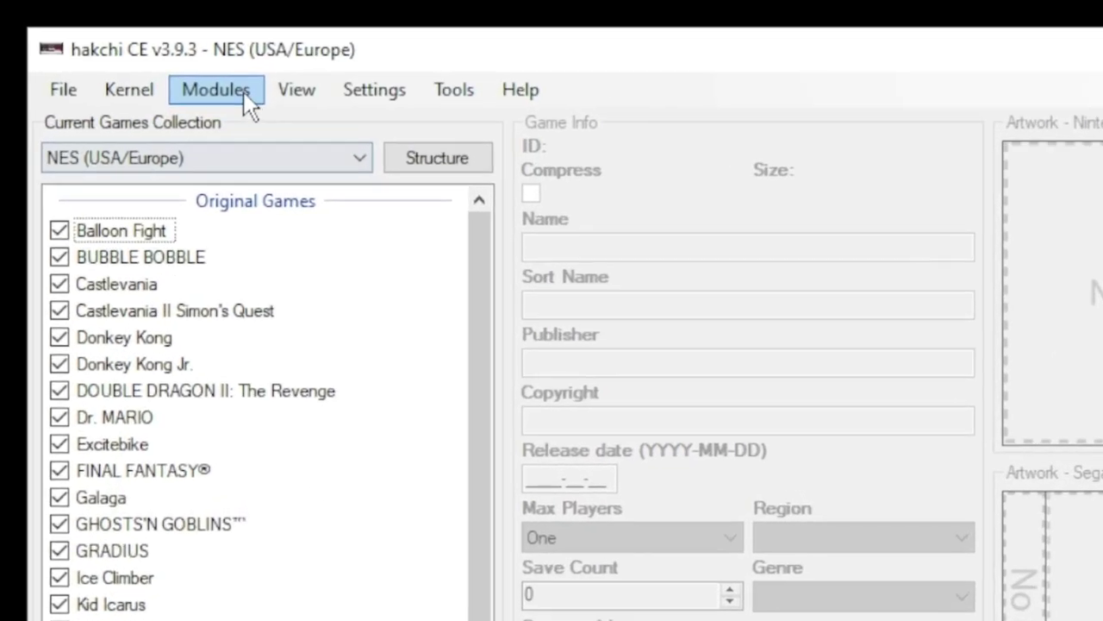
click(249, 93)
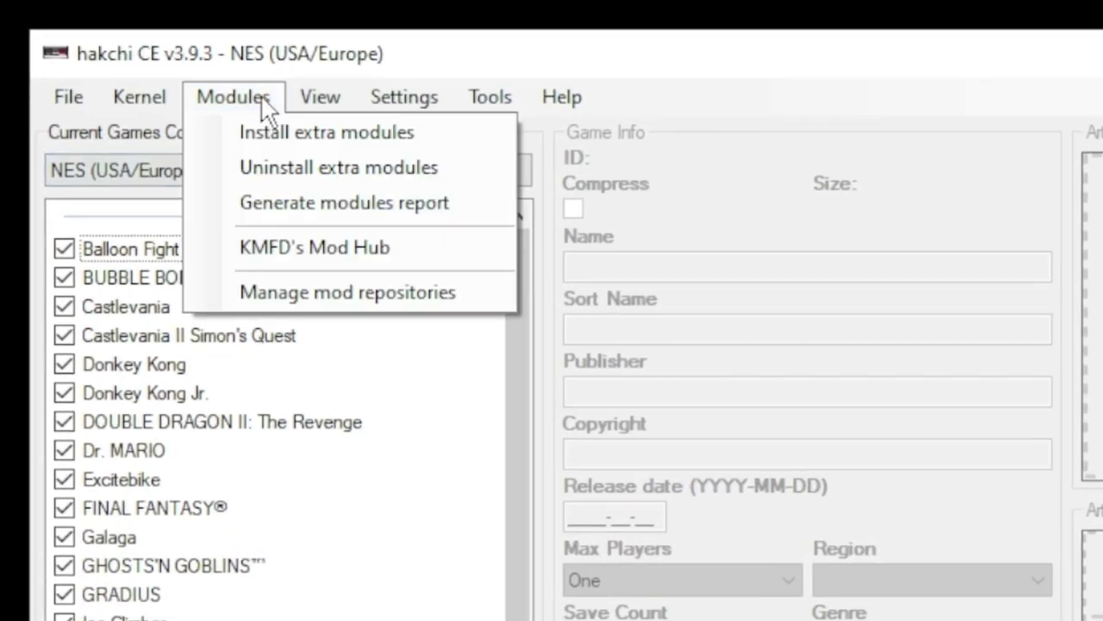
click(291, 239)
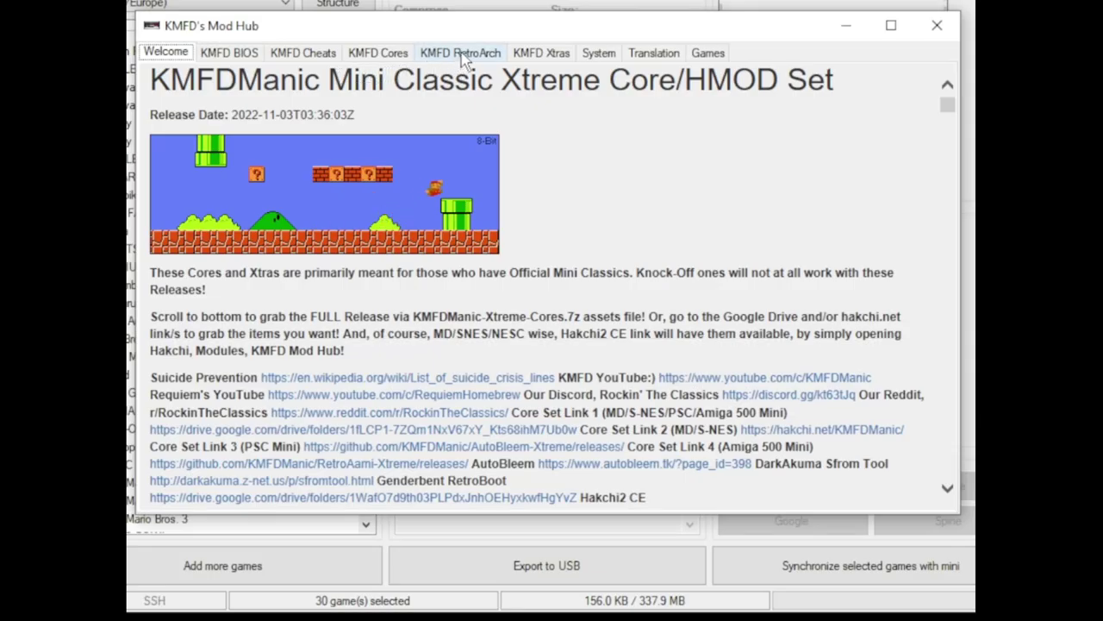
click(462, 54)
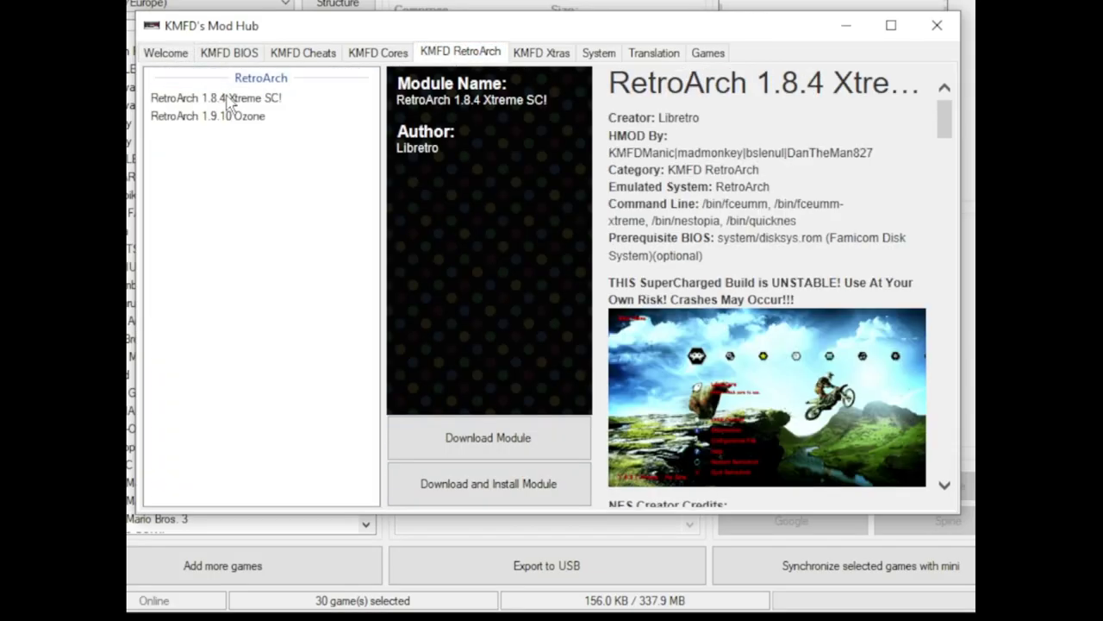
click(234, 118)
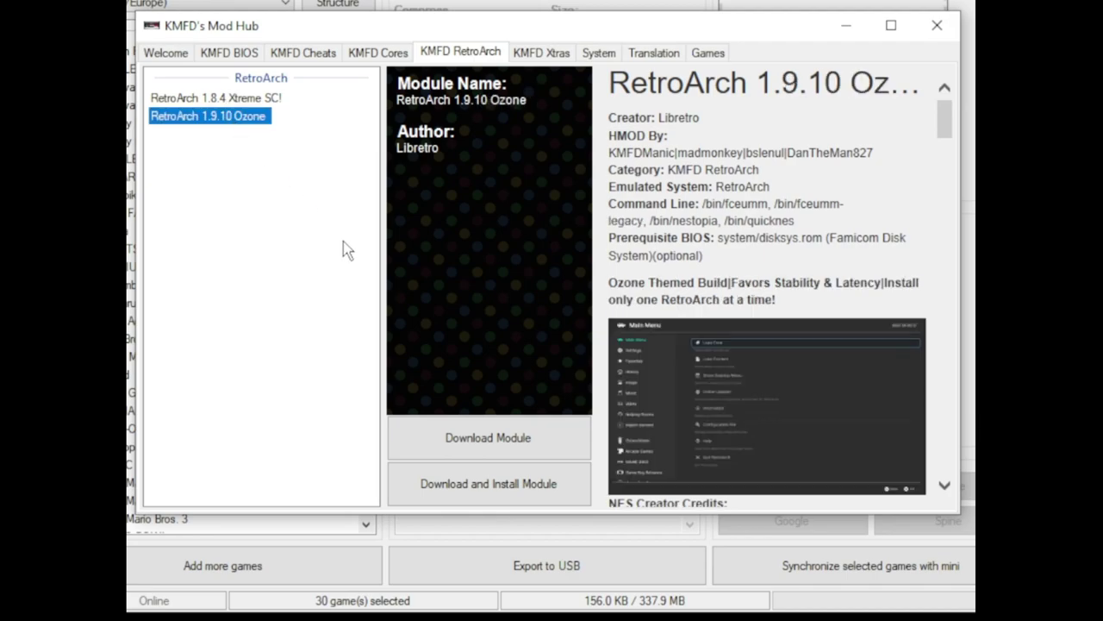
click(535, 437)
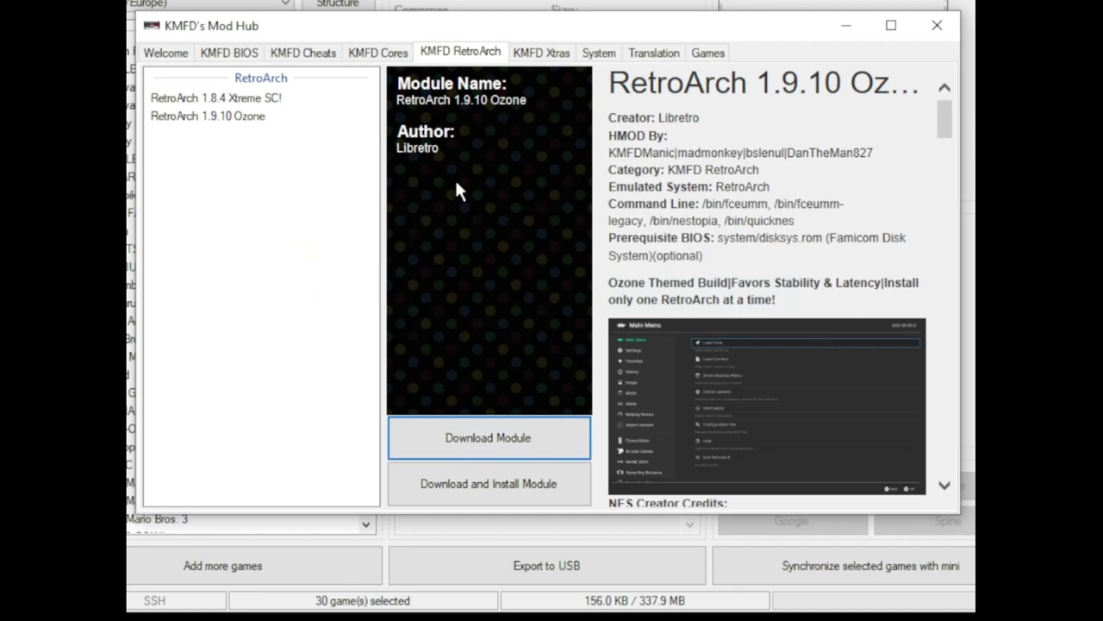
- Download the Snes9x Xtreme module from the KMFD cores for Nintendo SNES and close the Mod Hub
click(385, 56)
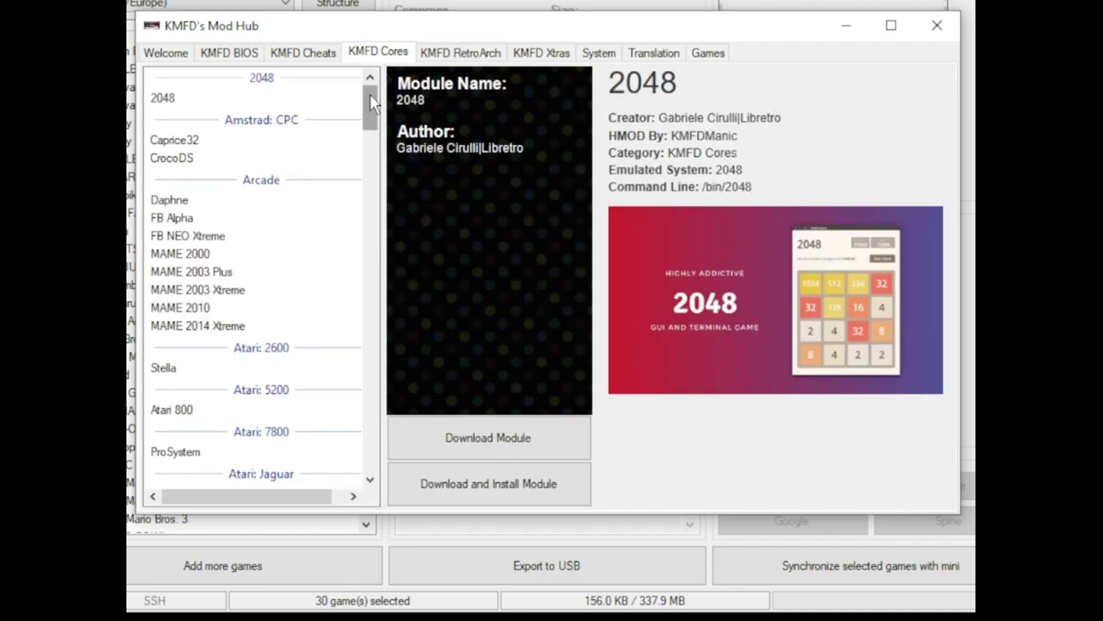
scroll(255, 332, down, 20)
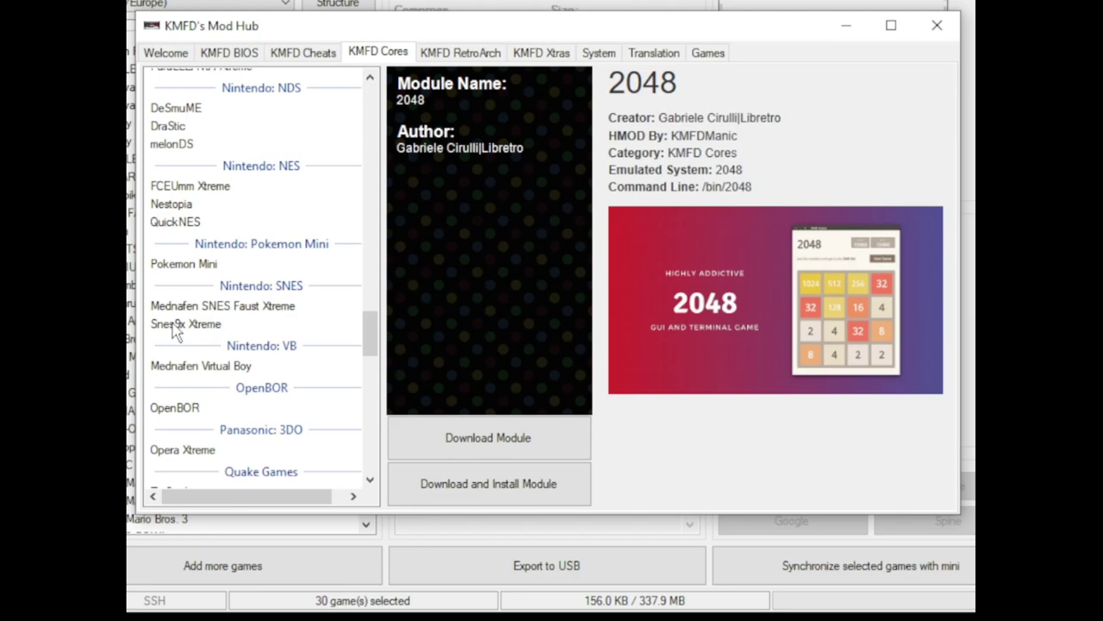
click(175, 325)
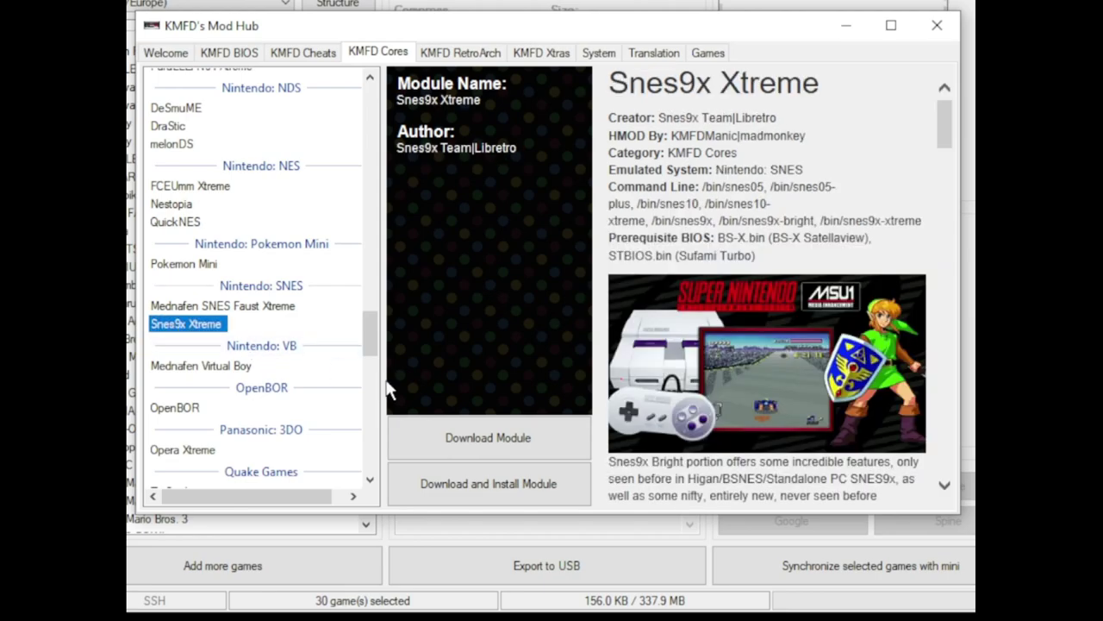
click(447, 436)
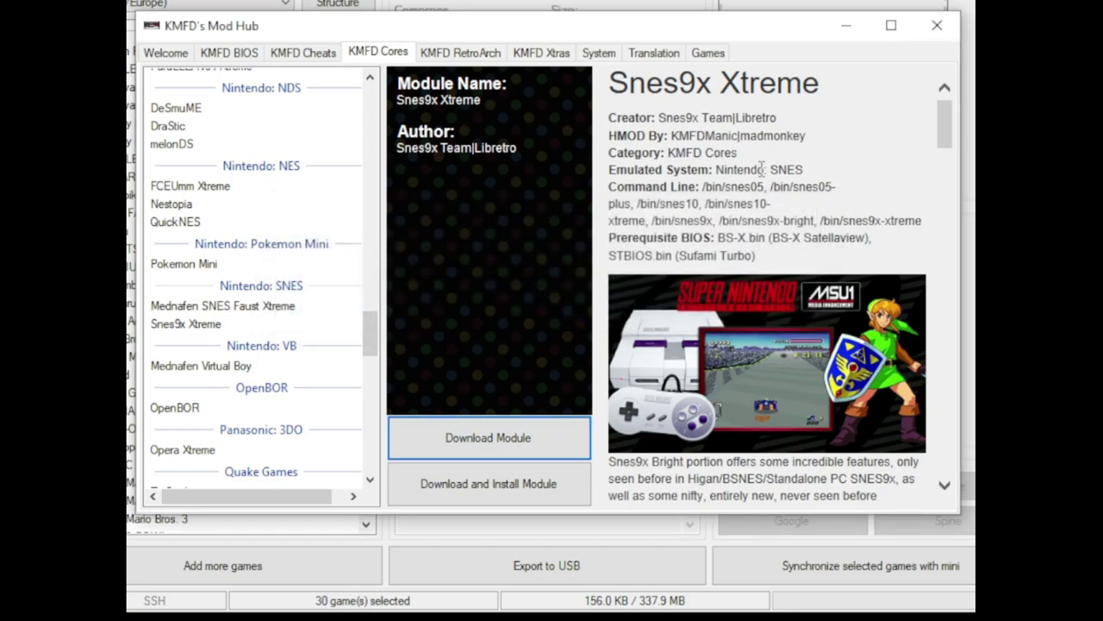
click(941, 29)
- Install the Snes9x Xtreme and RetroArch 1.9.10 Ozone extra modules on the mini console
click(236, 93)
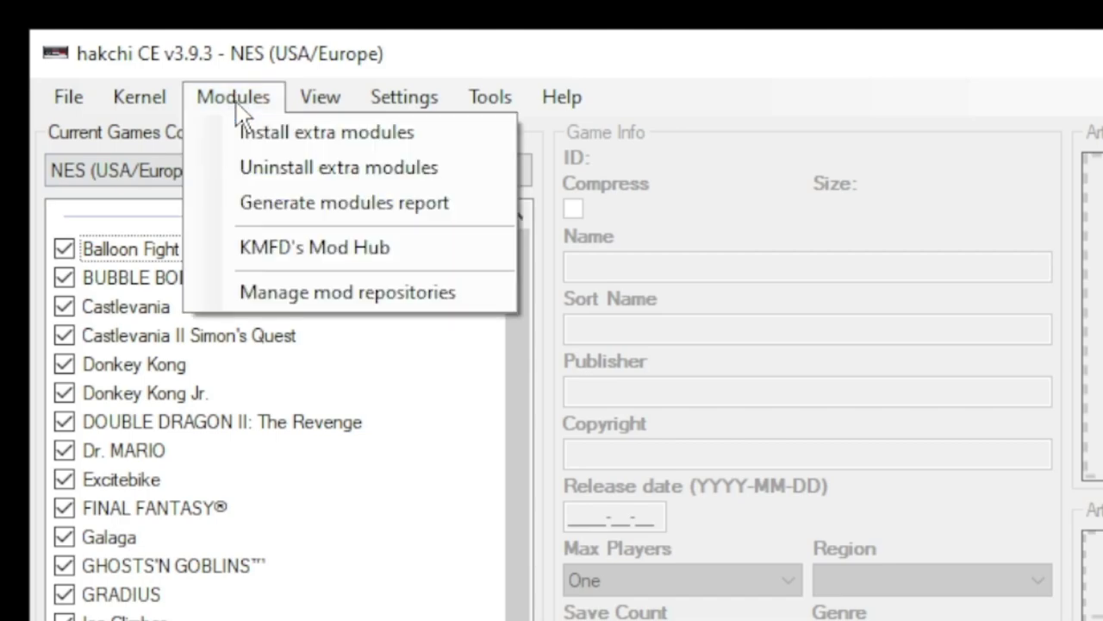
click(237, 145)
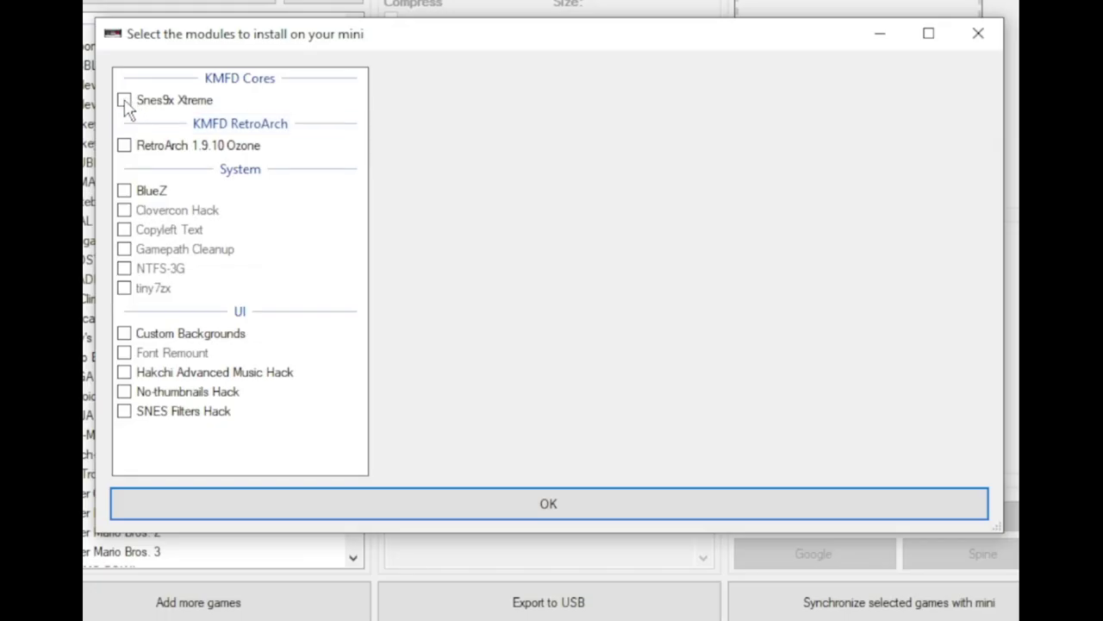
click(125, 101)
click(124, 147)
click(448, 507)
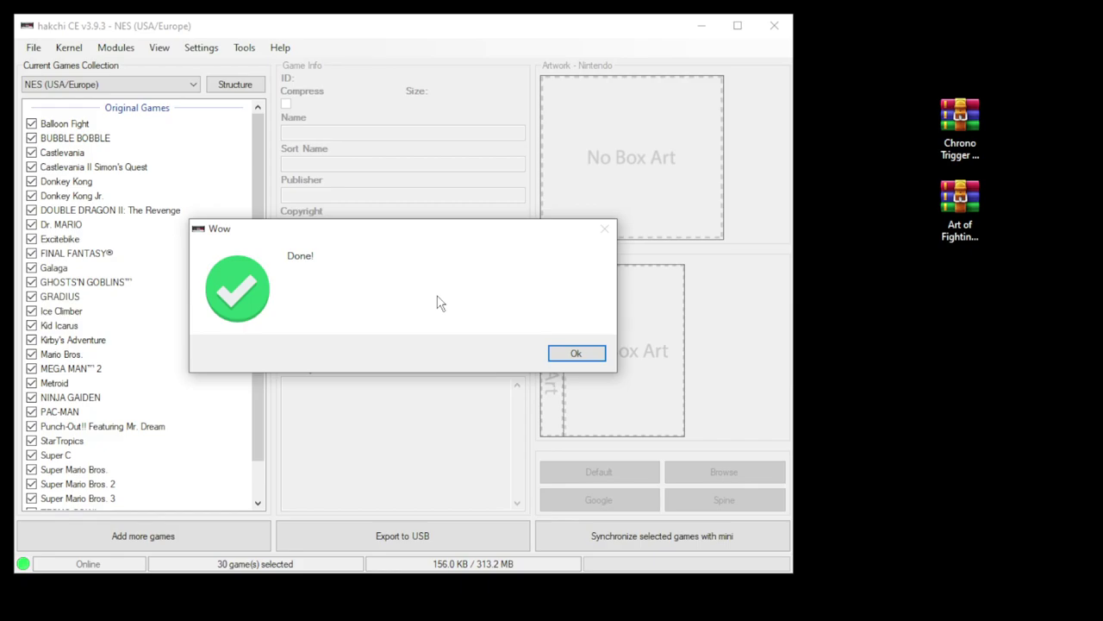
click(576, 353)
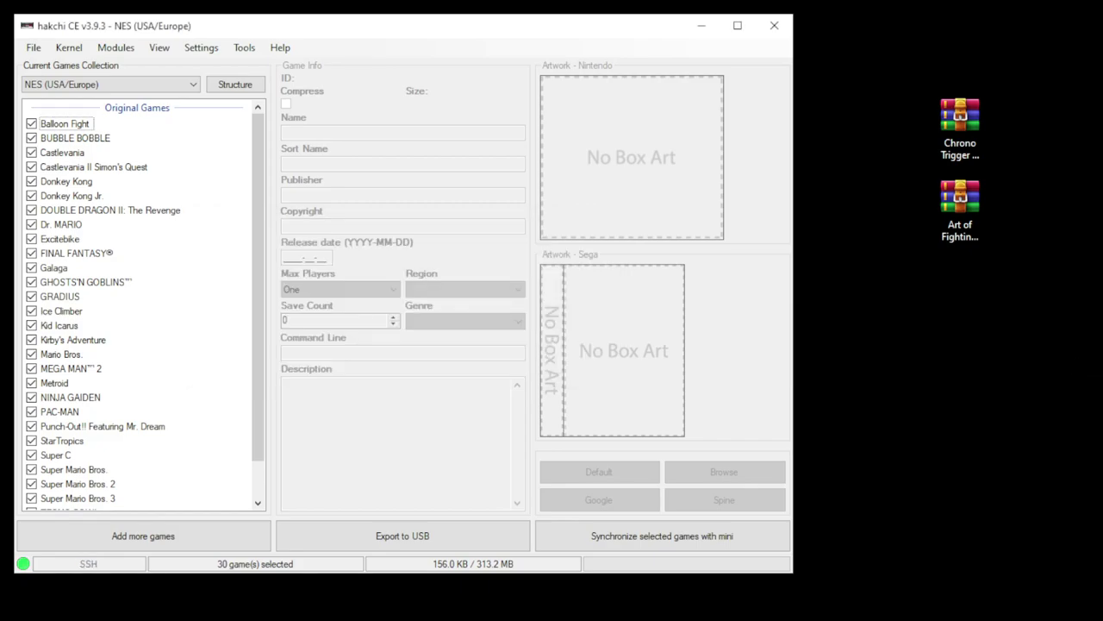
- Add the Chrono Trigger and Art of Fighting archives from the desktop to the NES (USA/Europe) games collection
drag(1094, 360, 148, 286)
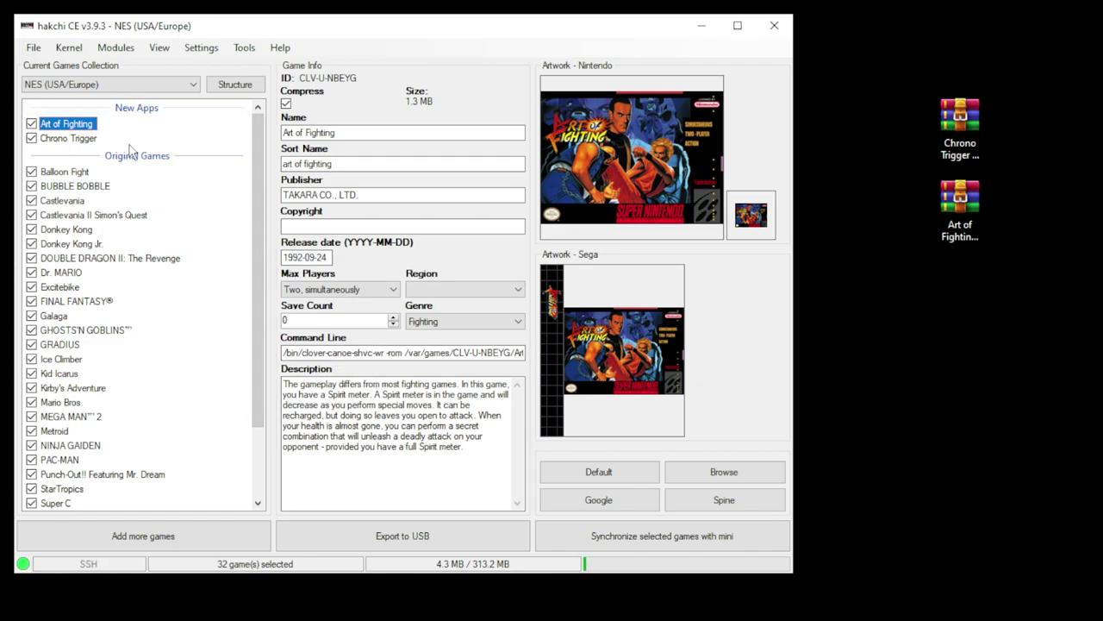
- Assign the Snes9x emulation core to both Art of Fighting and Chrono Trigger, and show Chrono Trigger's game info
click(68, 138)
ctrl+click(58, 125)
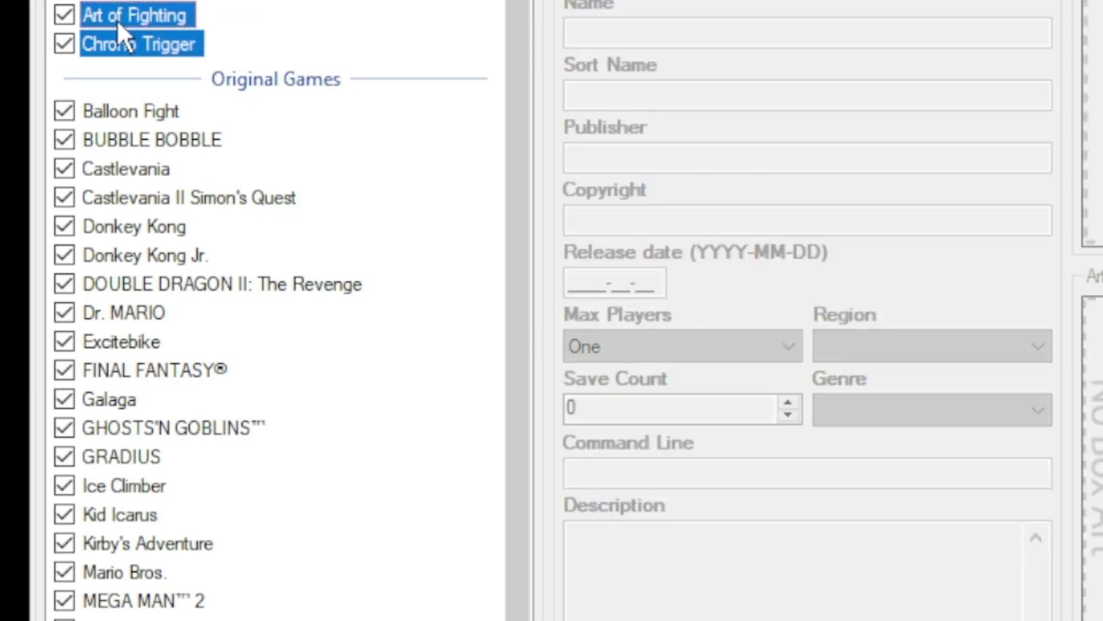
right_click(120, 24)
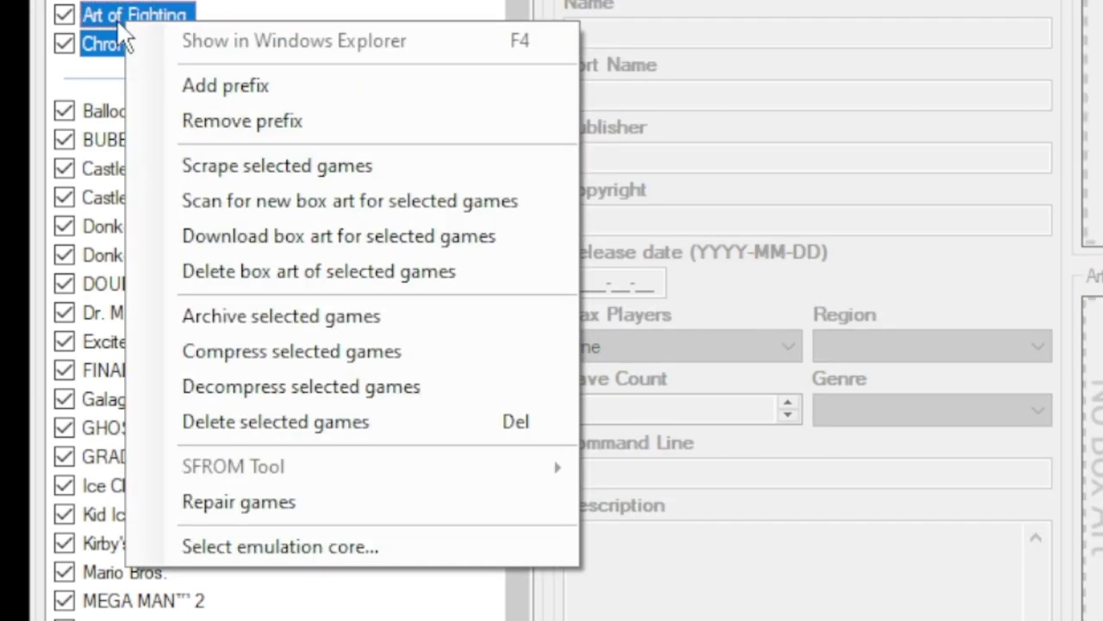
click(318, 555)
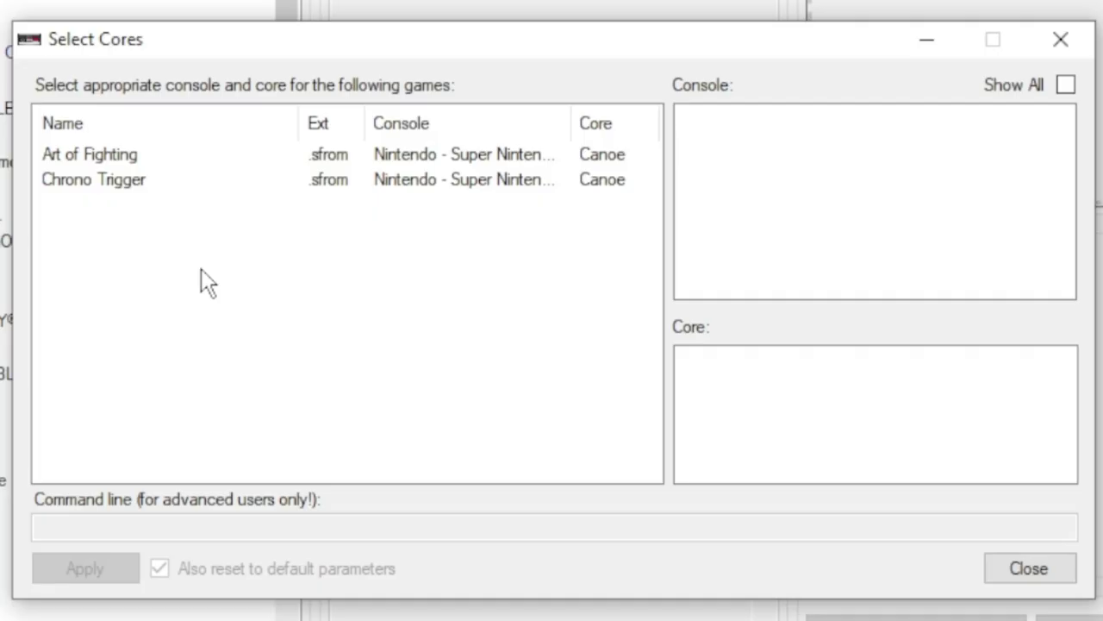
drag(199, 267, 110, 153)
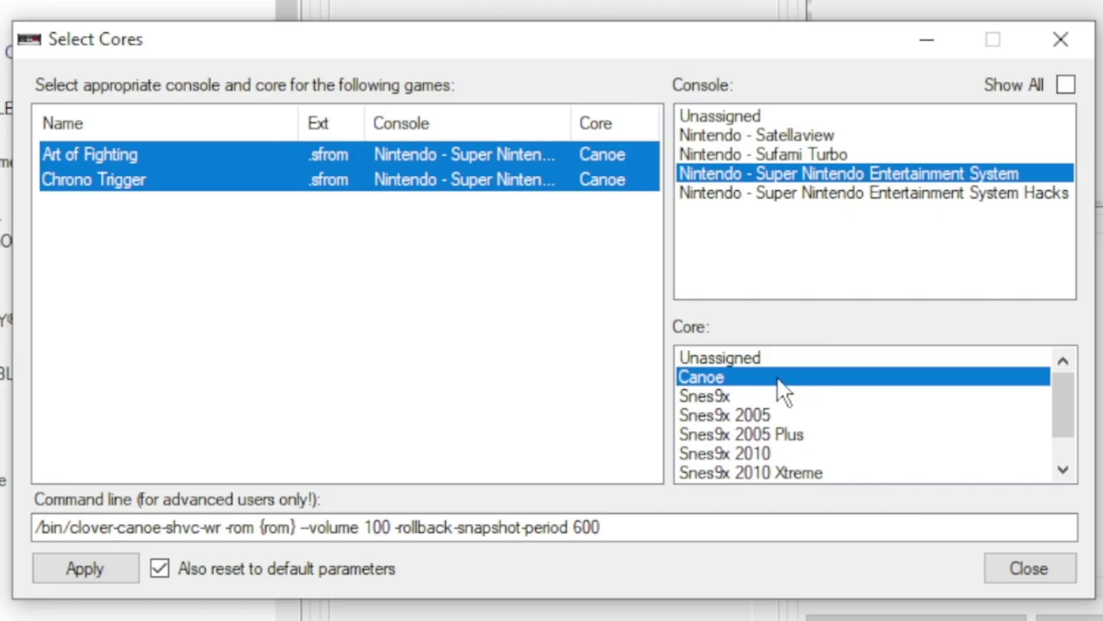
scroll(782, 389, down, 1)
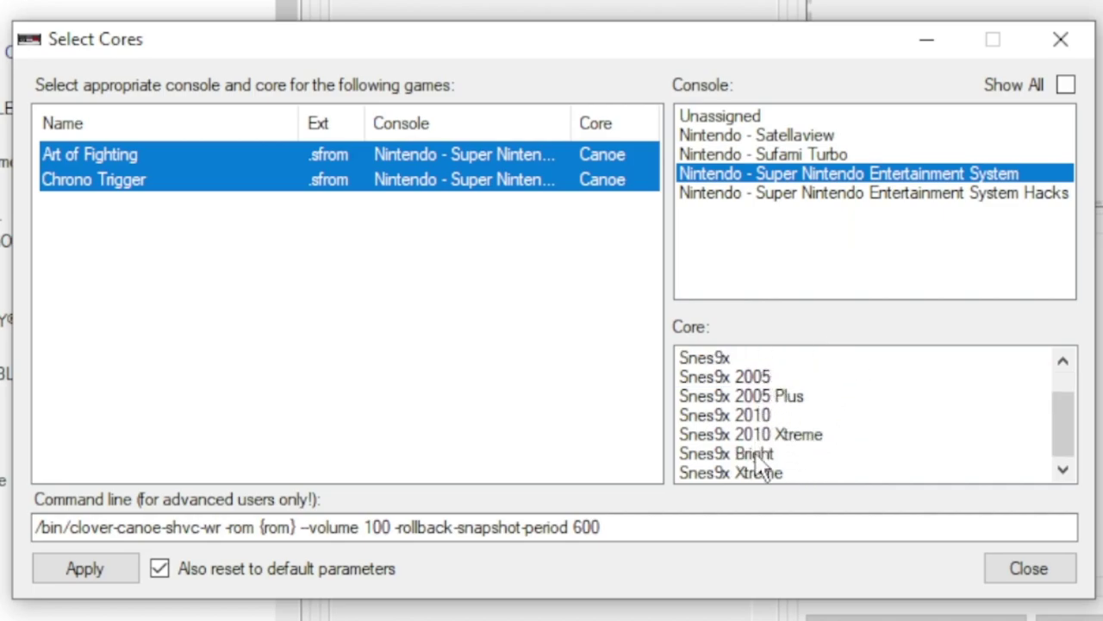
click(705, 358)
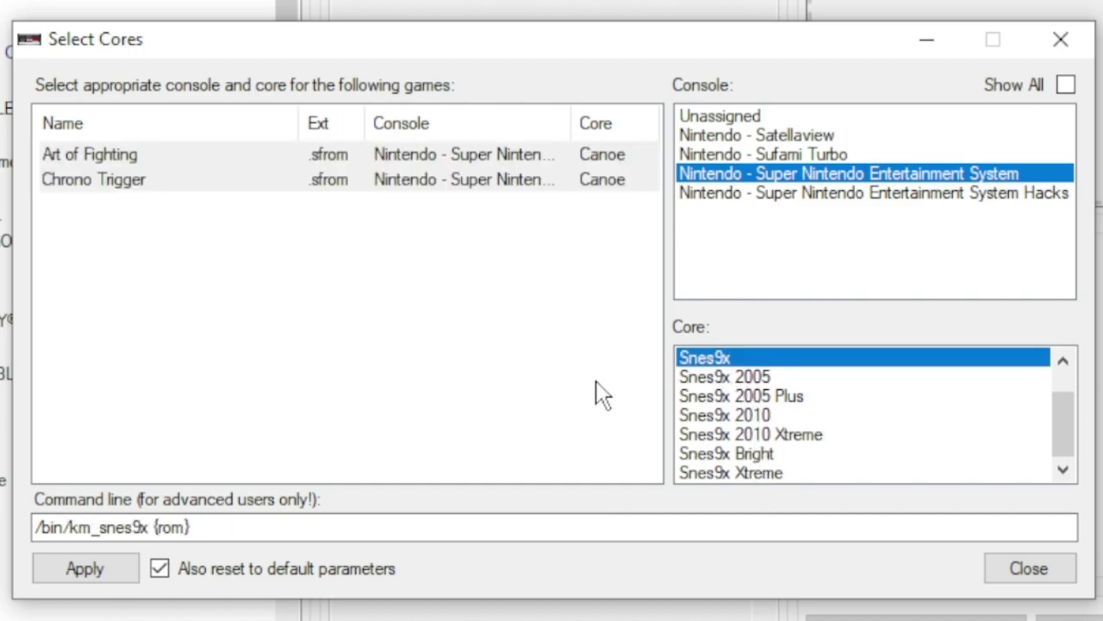
click(85, 570)
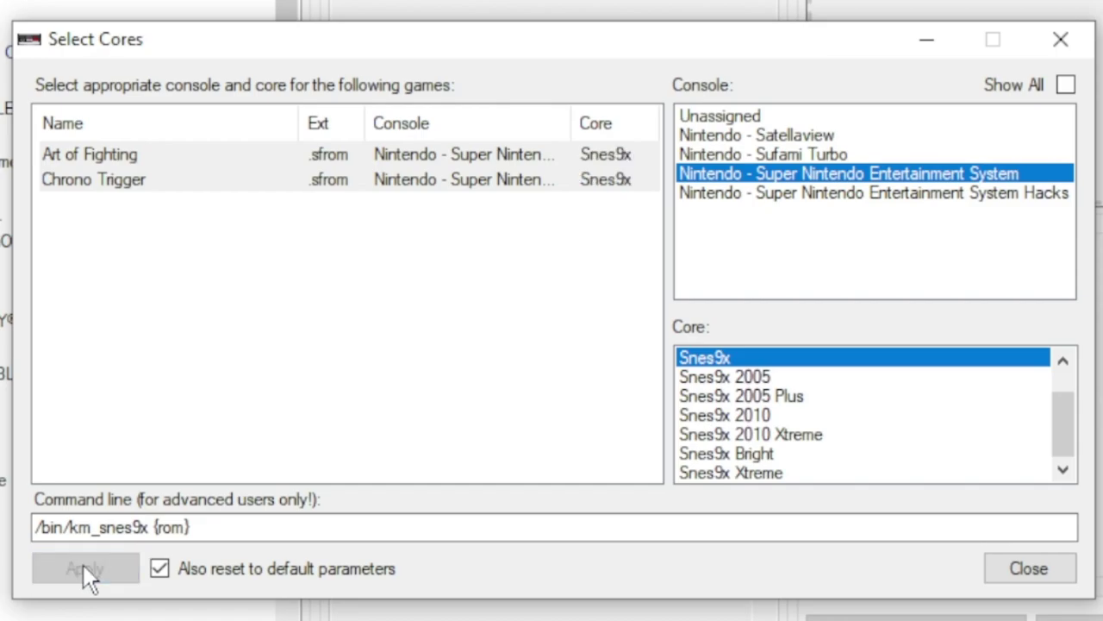
click(1033, 567)
click(82, 500)
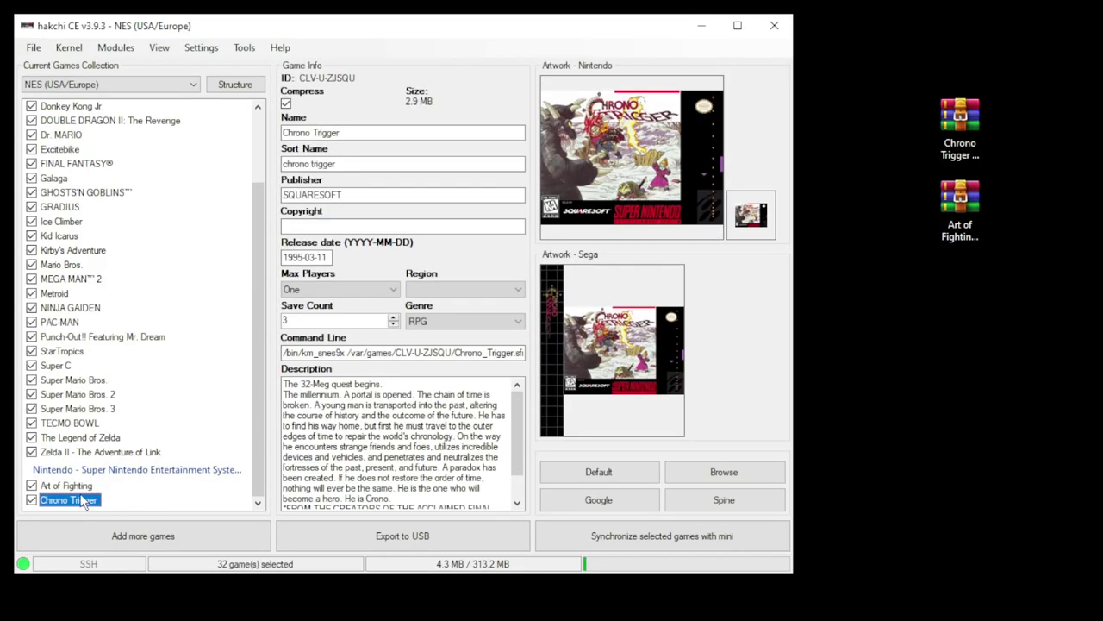